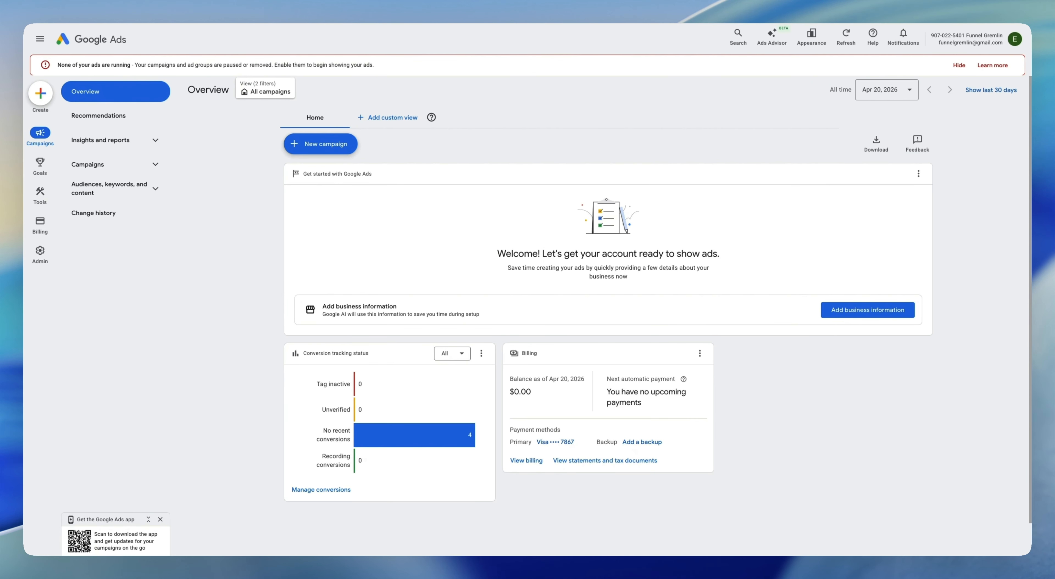
Open Keyword Planner and start discovering new keywords, using keywords rather than a website as the starting point
mouse_move(40, 191)
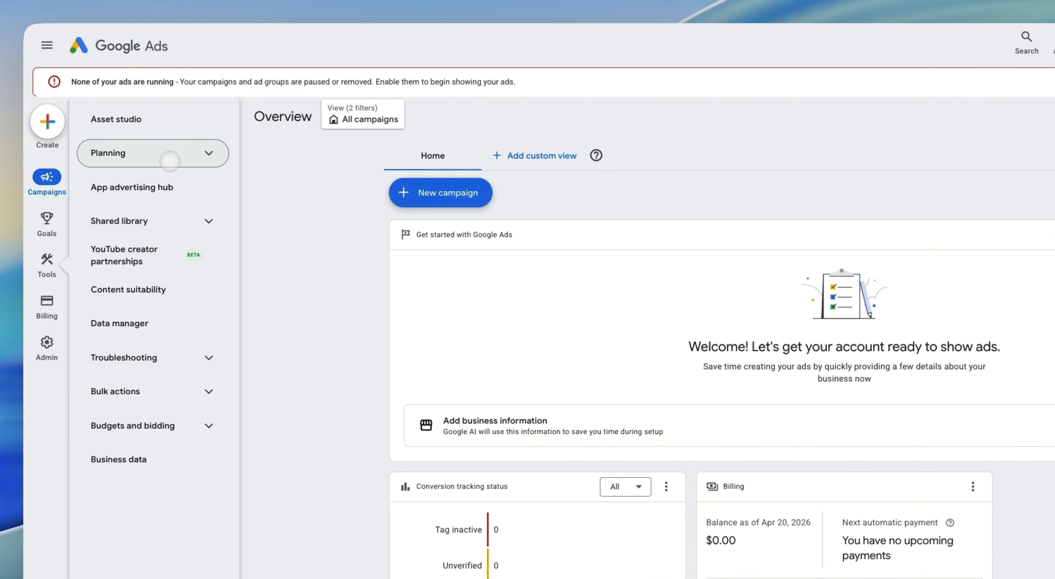
click(169, 160)
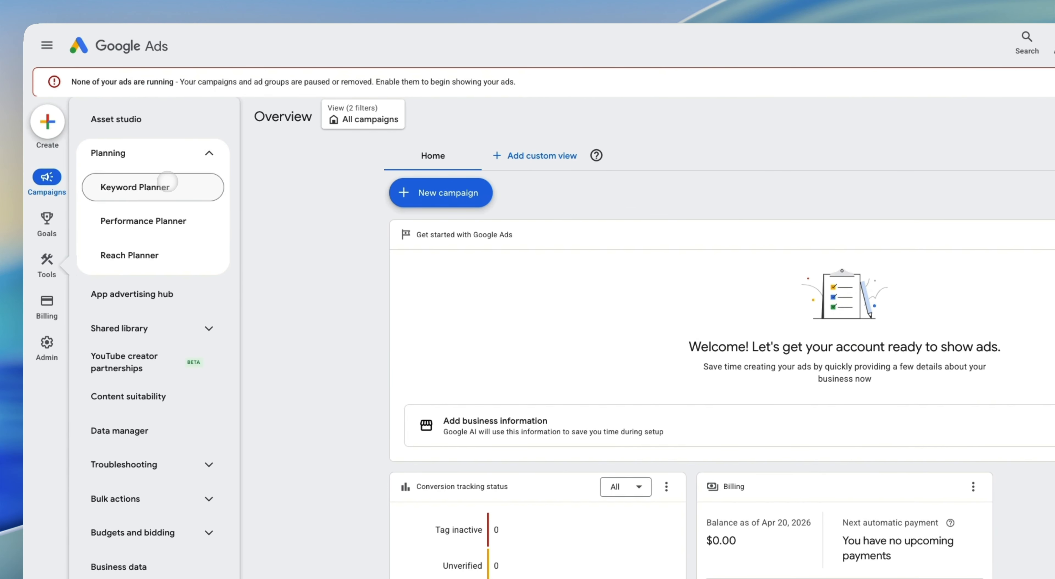
click(167, 182)
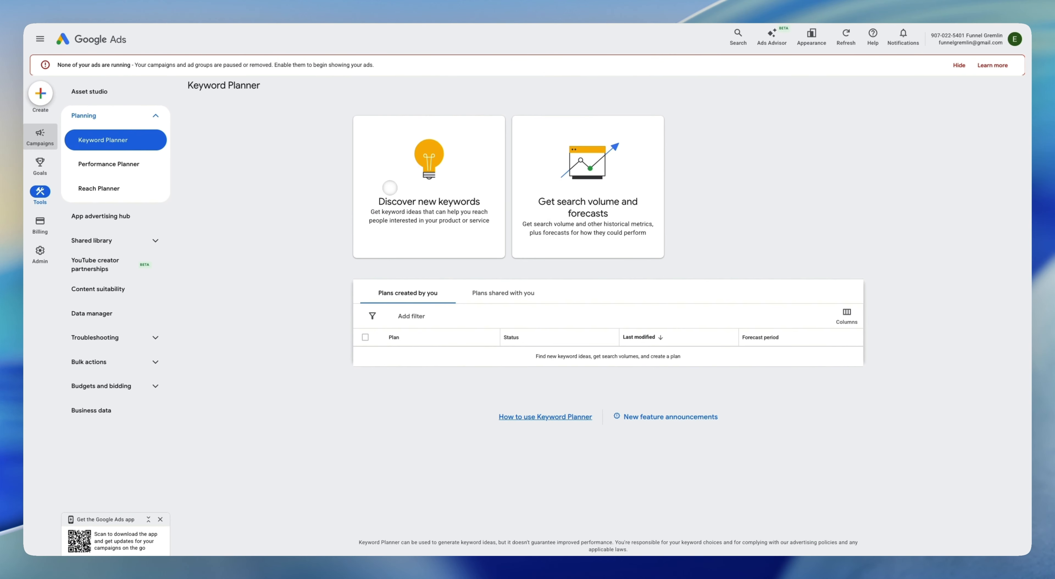
click(391, 188)
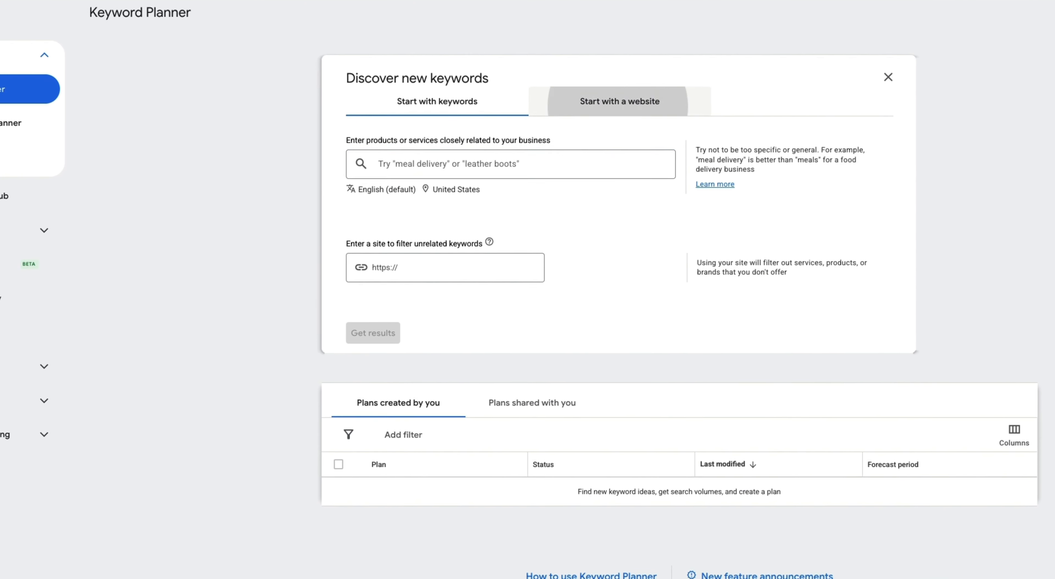
click(563, 152)
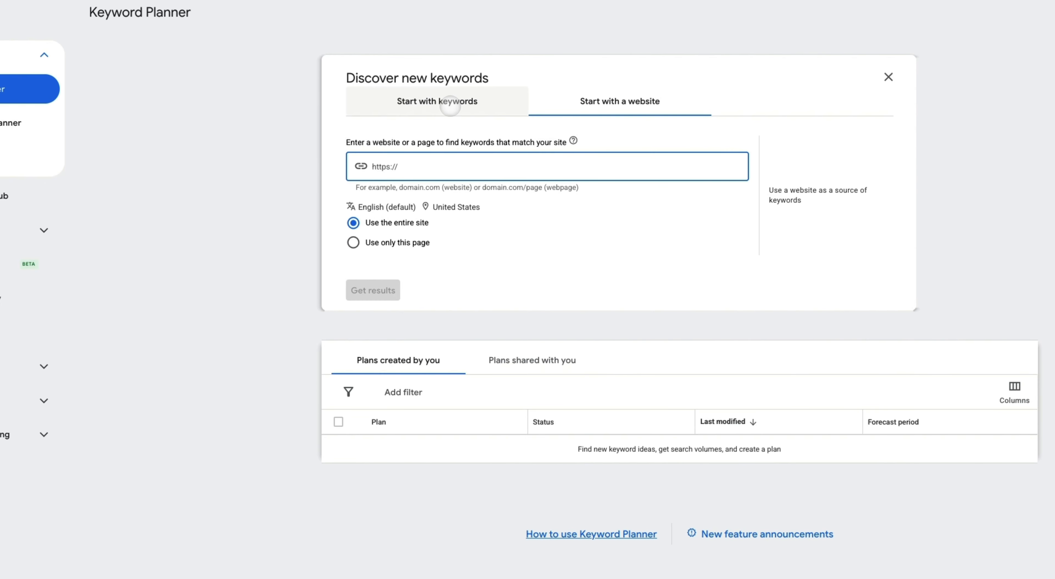
click(444, 103)
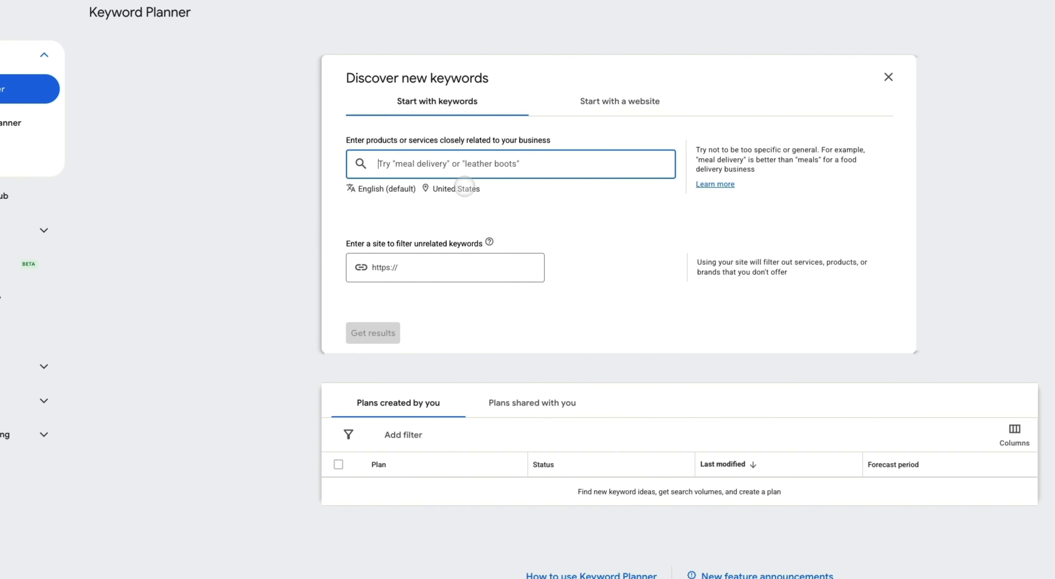
Replace United States with the state of New Hampshire as the keyword search's target location and save it
click(464, 188)
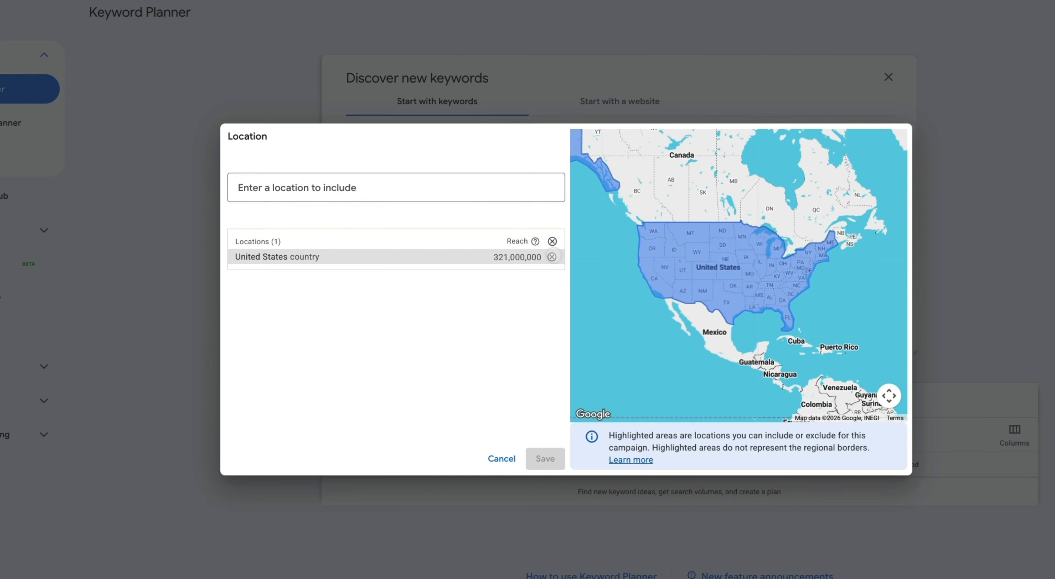
click(552, 257)
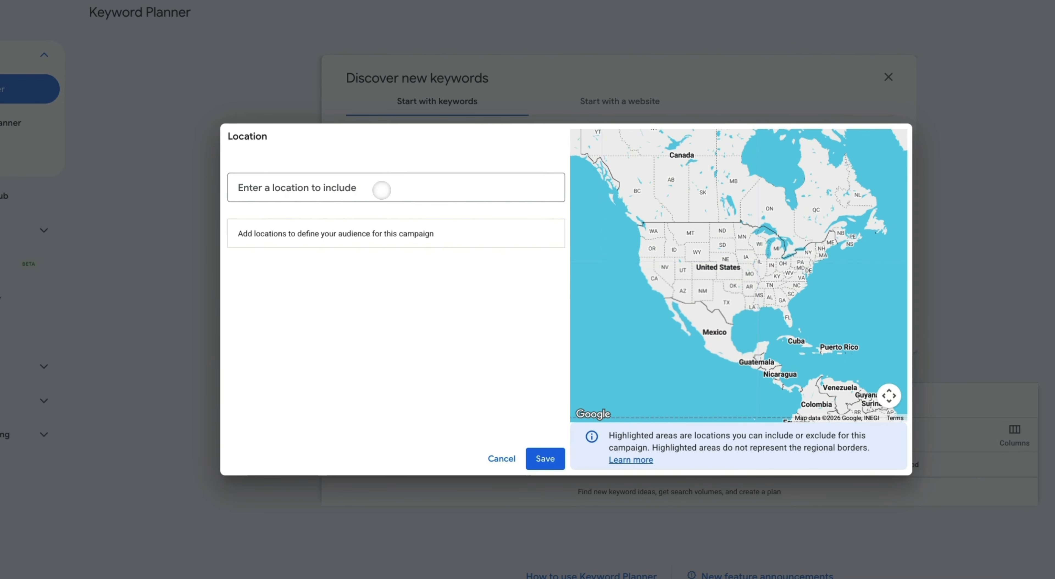
click(381, 190)
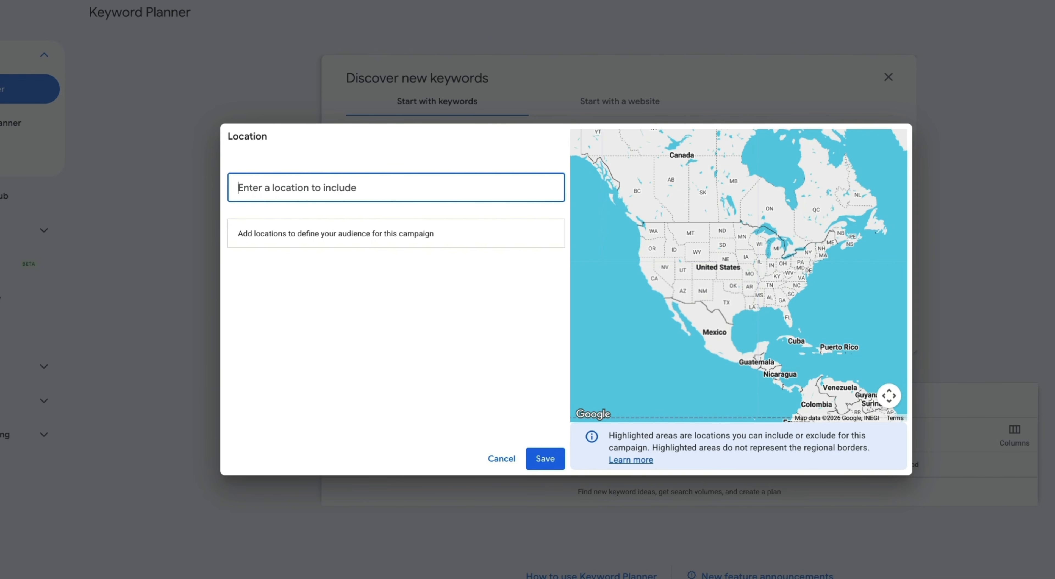
text(New )
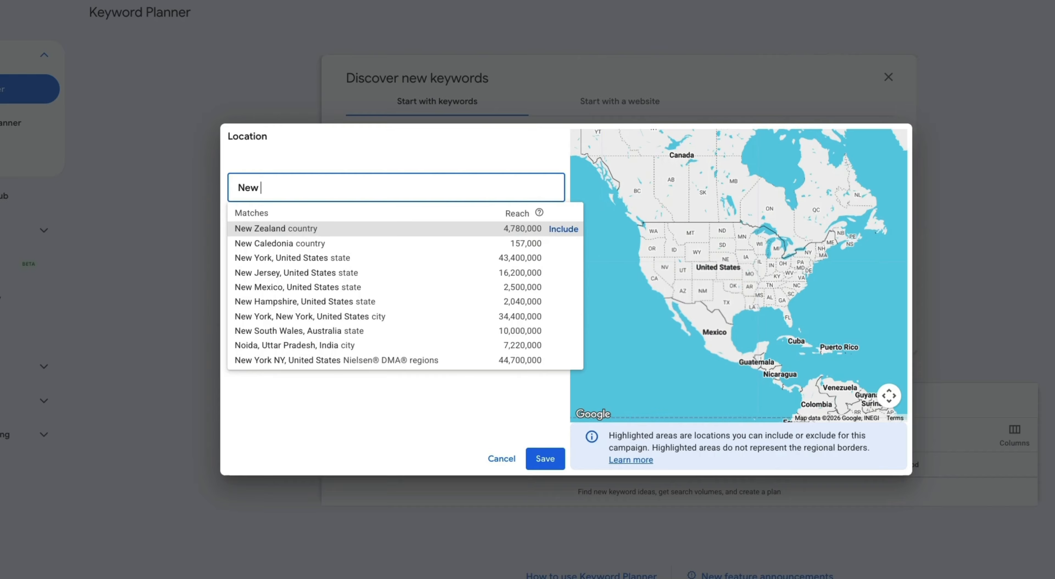
text(Ham)
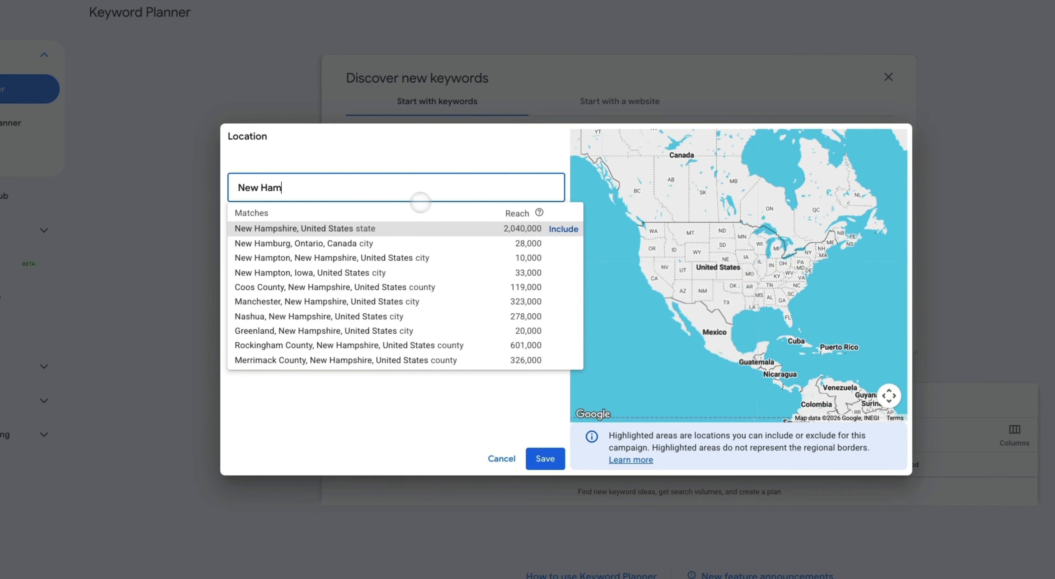
click(562, 229)
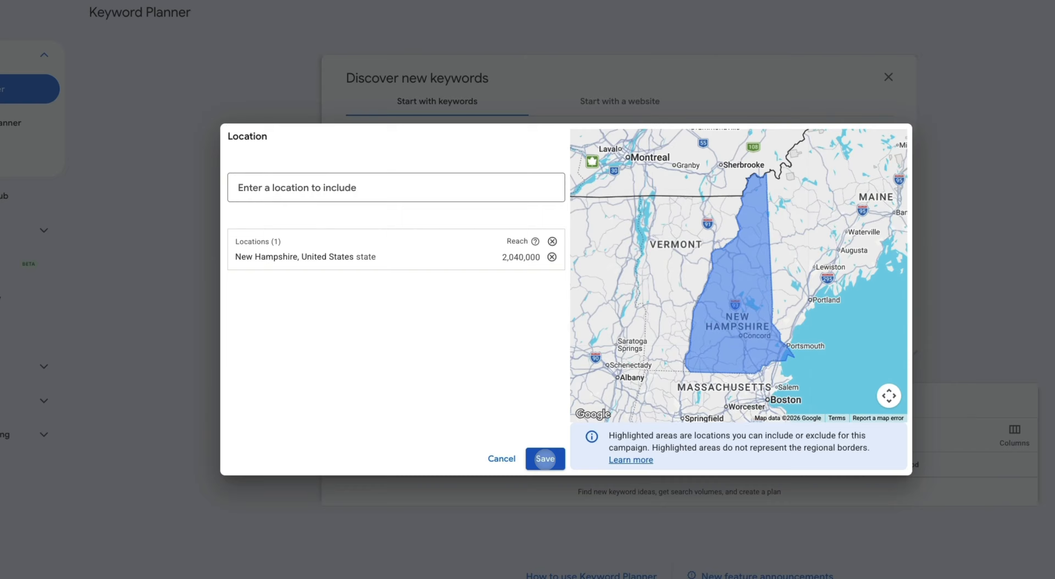
click(545, 459)
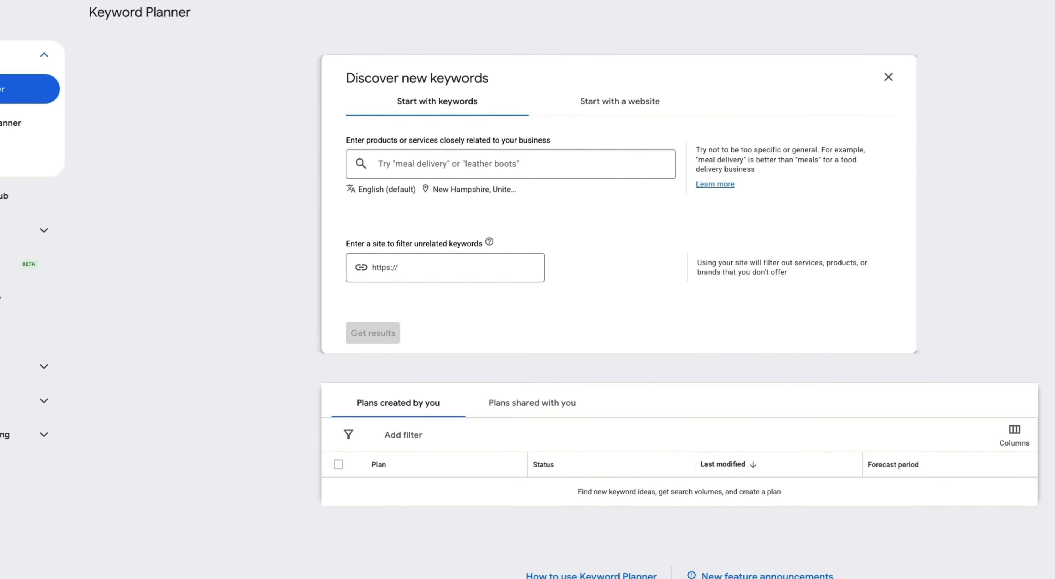
Enter "Commercial AC Repair" as the starting keyword and get the keyword ideas for it
click(511, 164)
text(Commercial AC Repair)
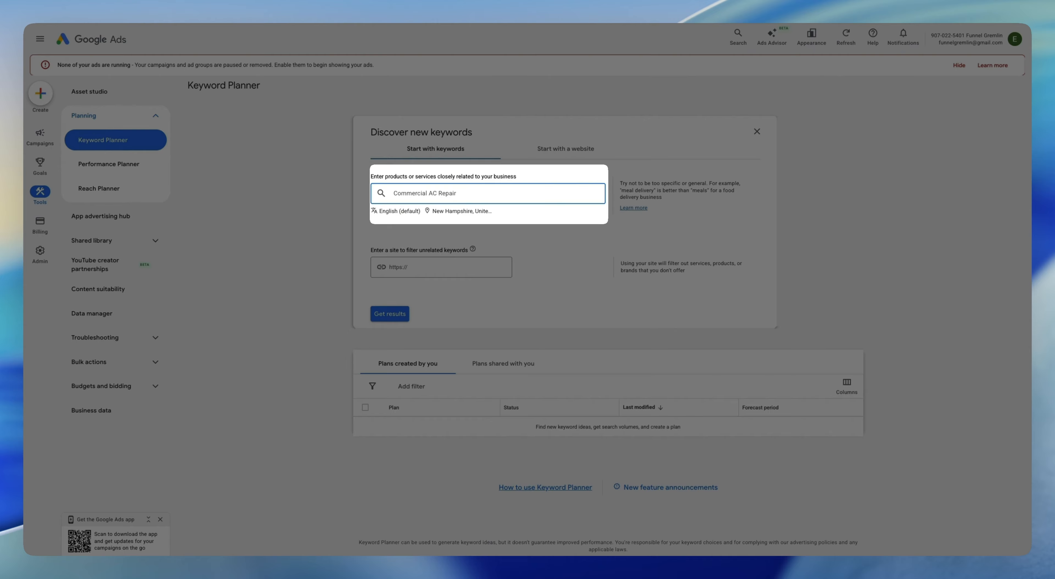
key(Return)
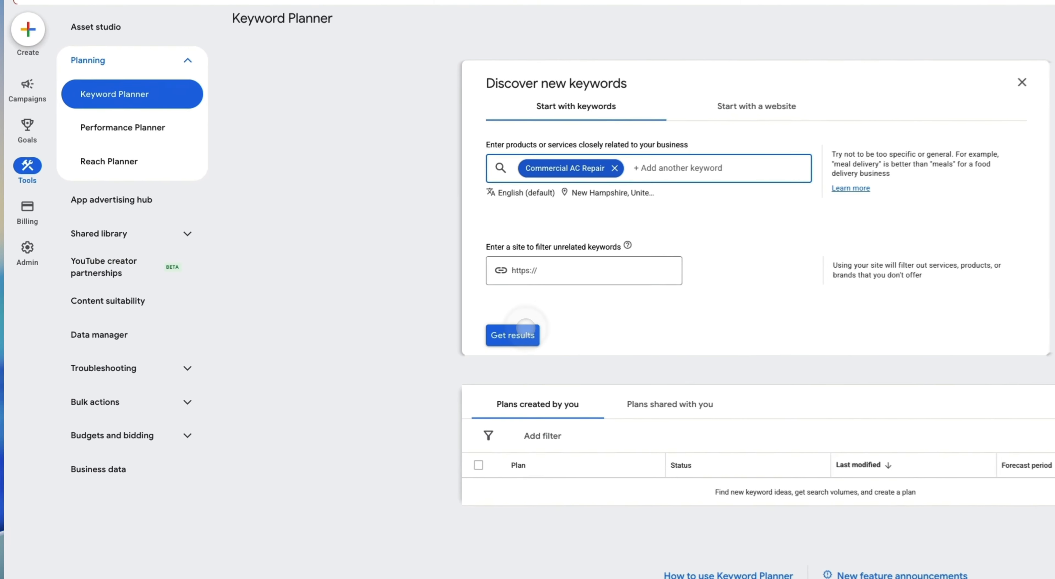
click(526, 334)
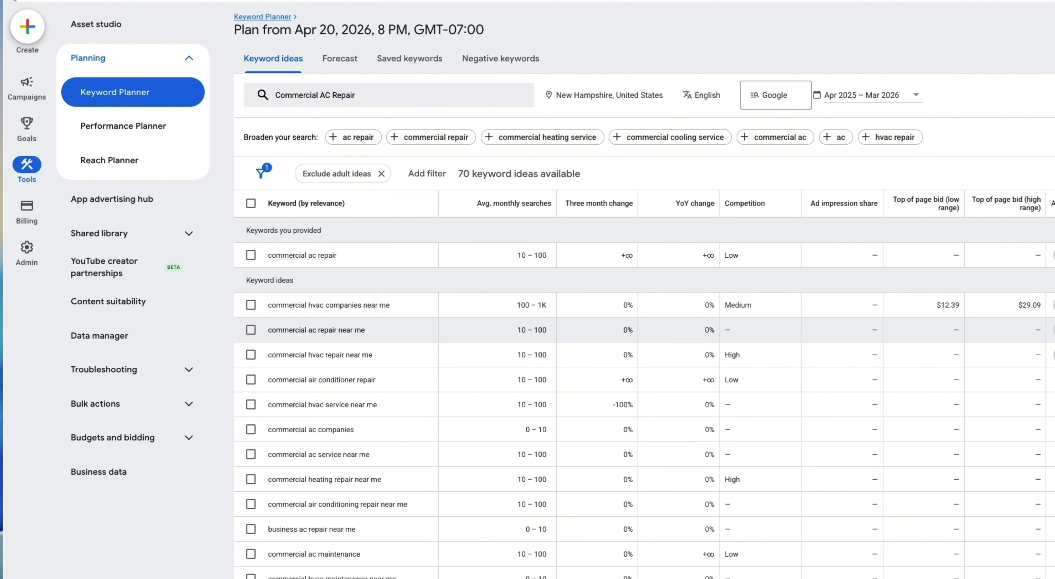
Filter the keyword ideas to Low and Medium competition
click(424, 176)
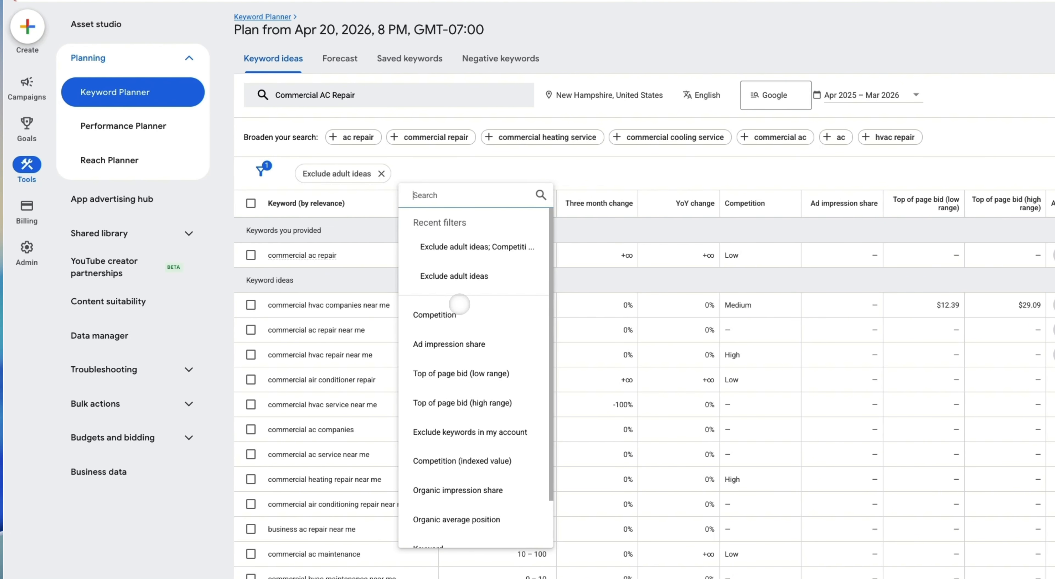
click(457, 311)
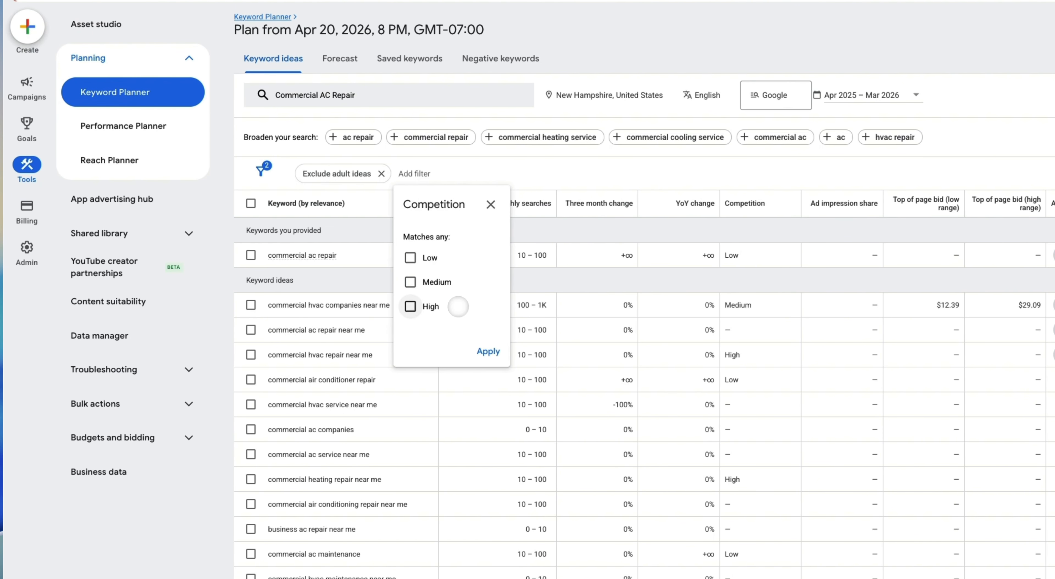
click(410, 258)
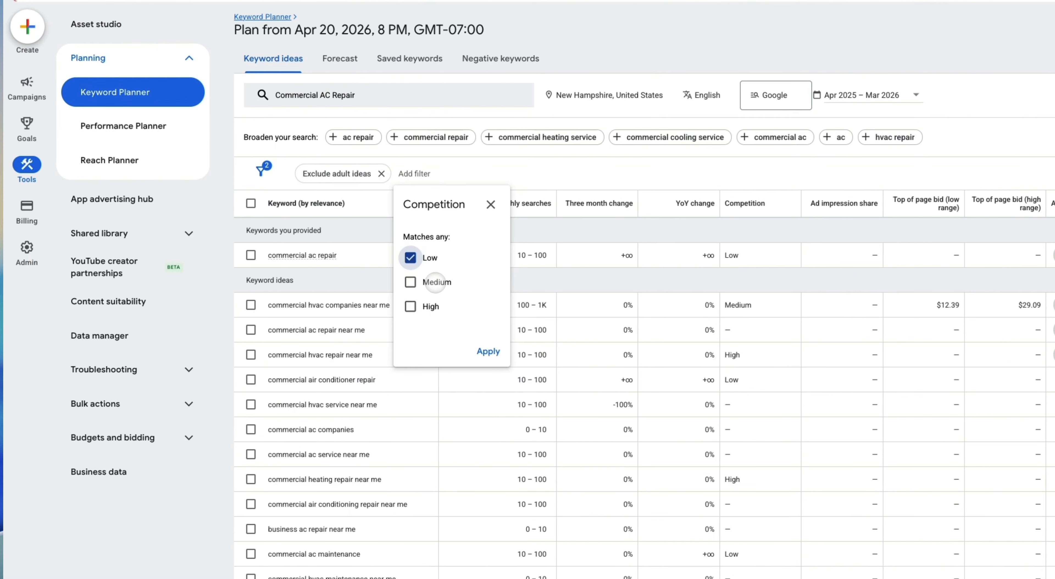
click(434, 282)
click(485, 351)
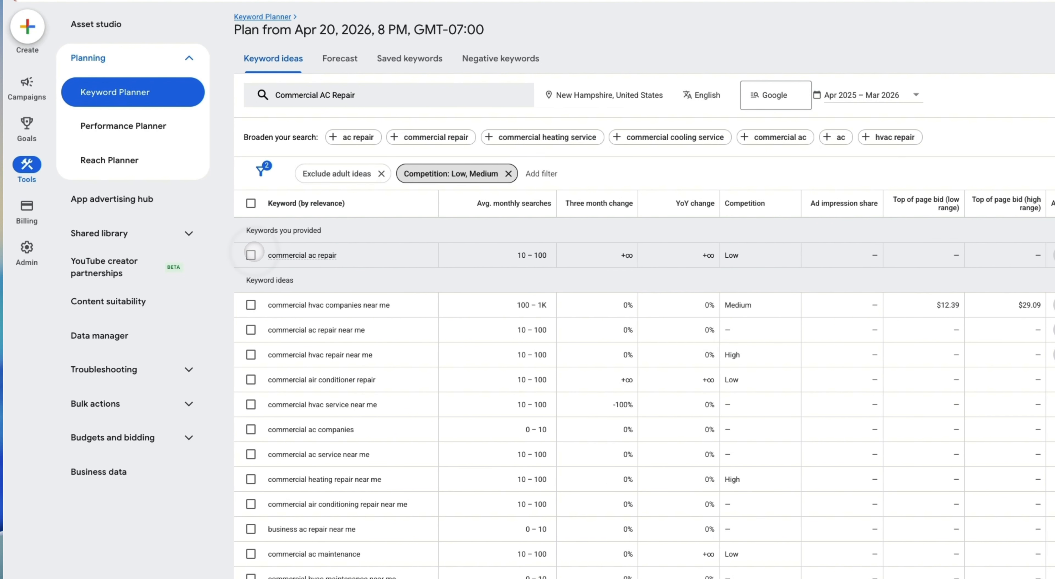
Add "commercial ac repair", "commercial ac repair near me" and "commercial air conditioner repair" to the plan in a new ad group named AC Repair
click(251, 255)
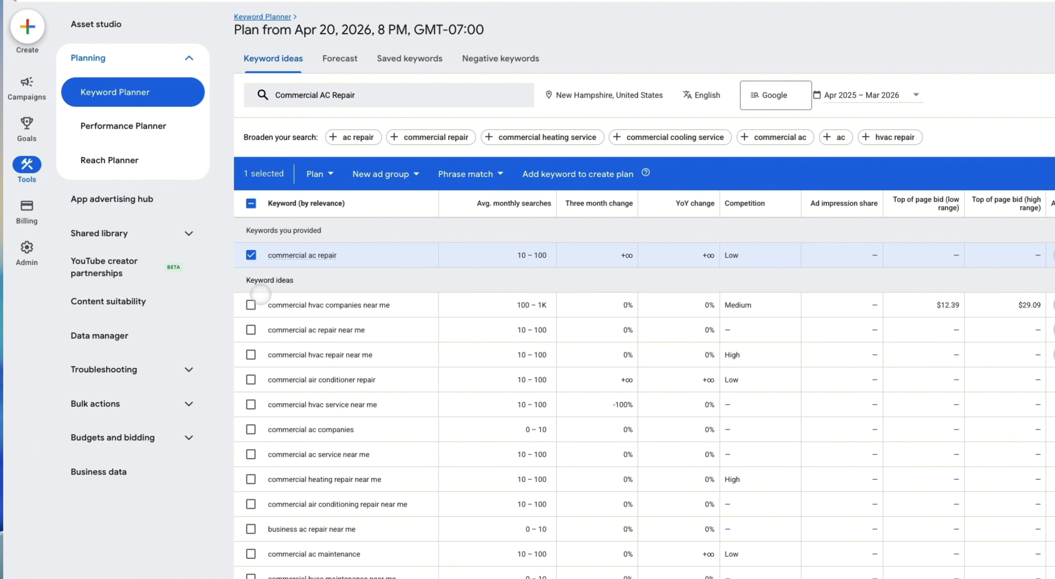
click(250, 330)
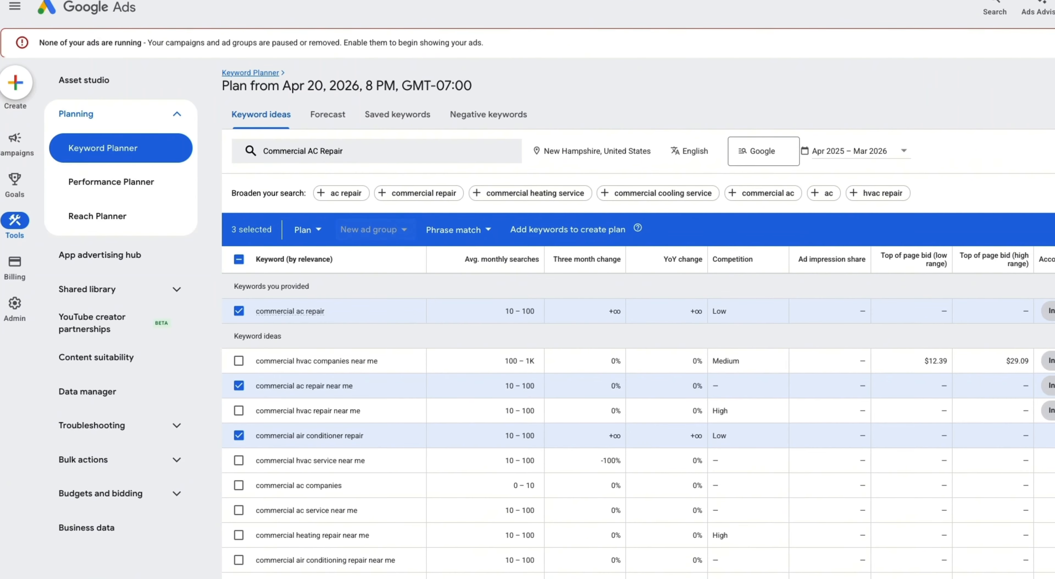
click(317, 200)
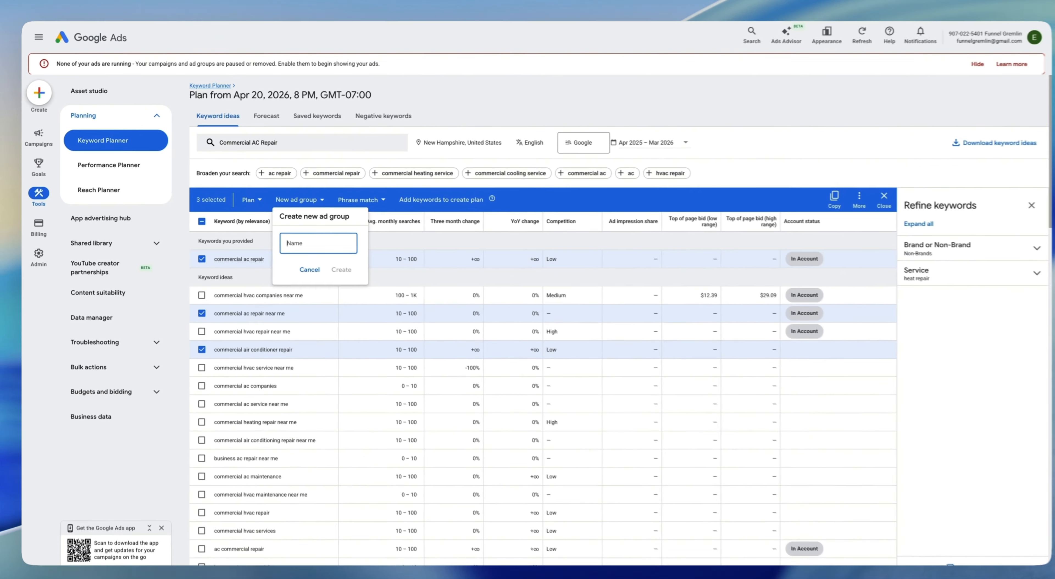
text(AC Repair)
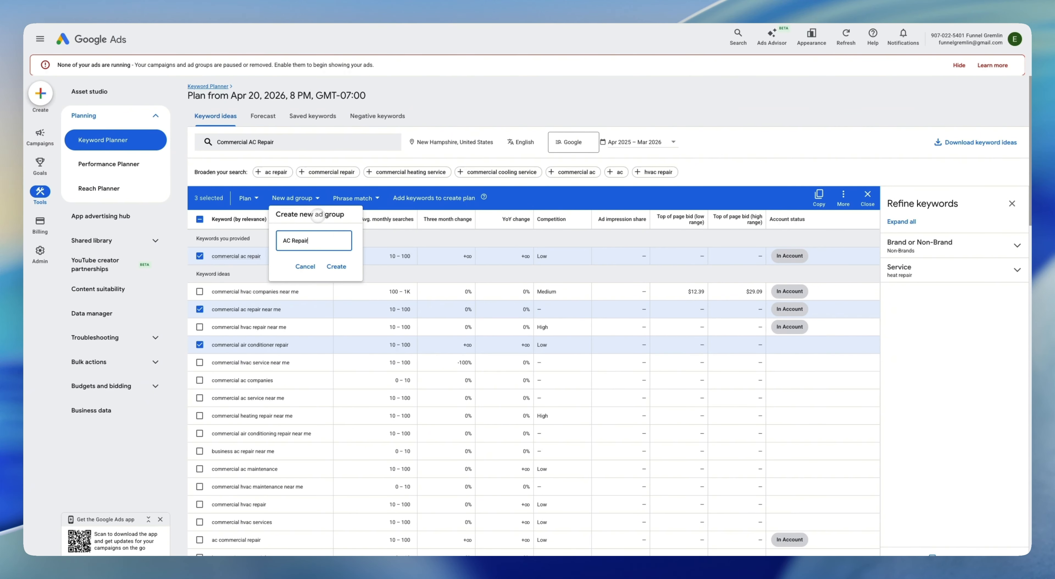
click(341, 267)
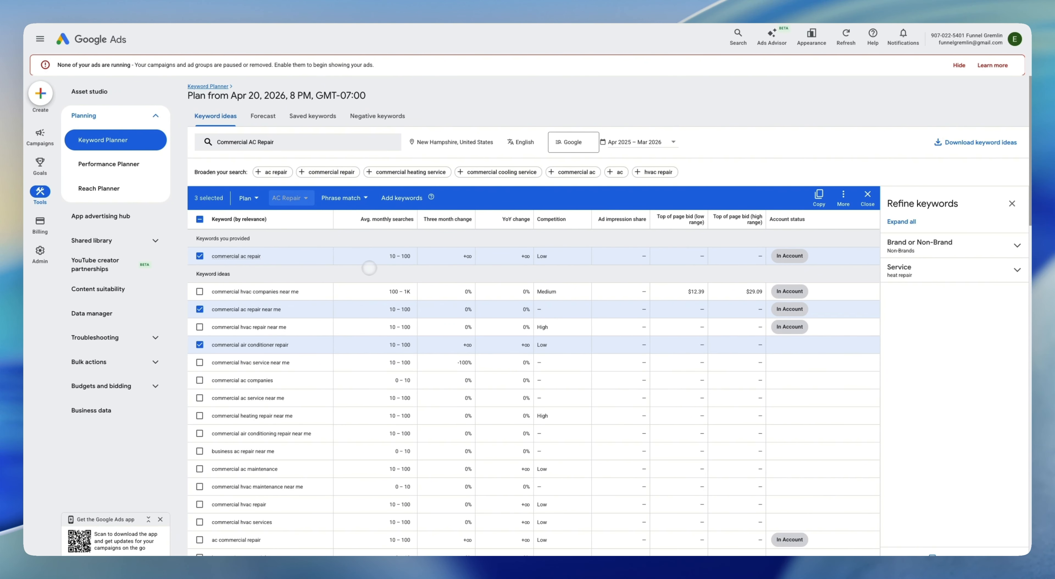
click(401, 199)
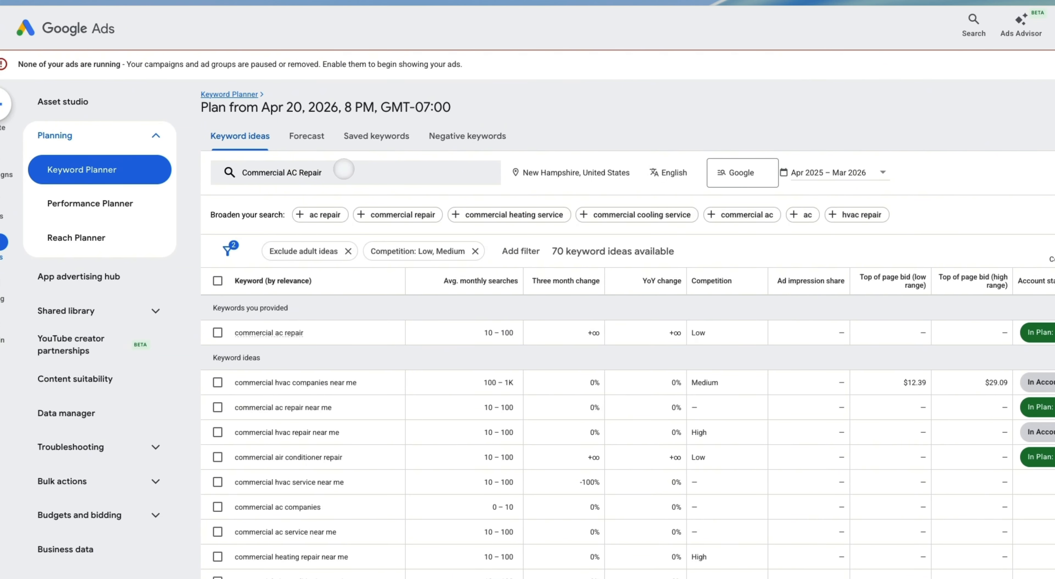
Change the search keyword to "Commercial AC Installation" and get new keyword ideas
click(346, 174)
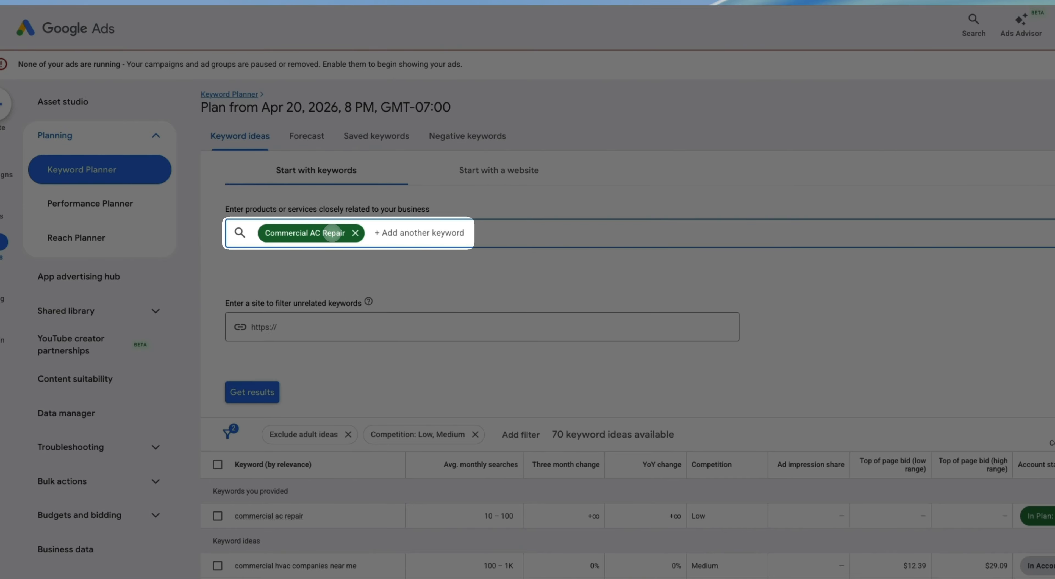
click(333, 233)
double_click(332, 232)
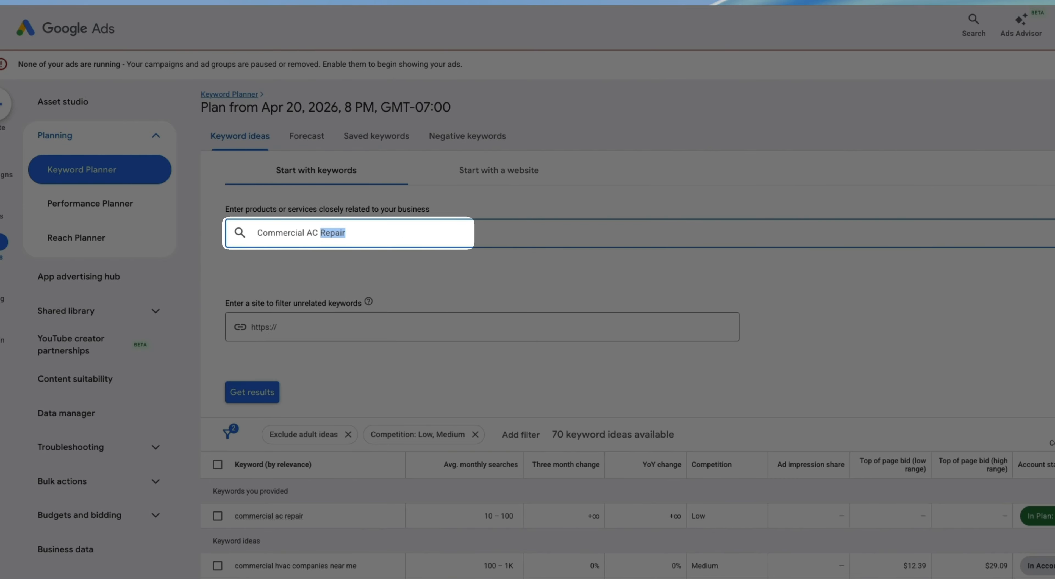
text(Installati...)
key(Return)
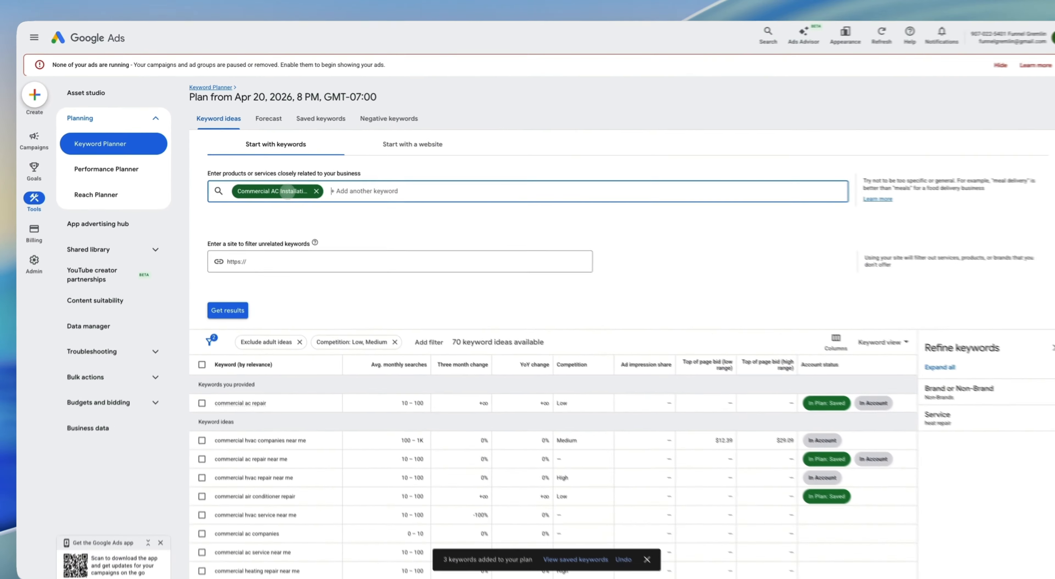
click(228, 294)
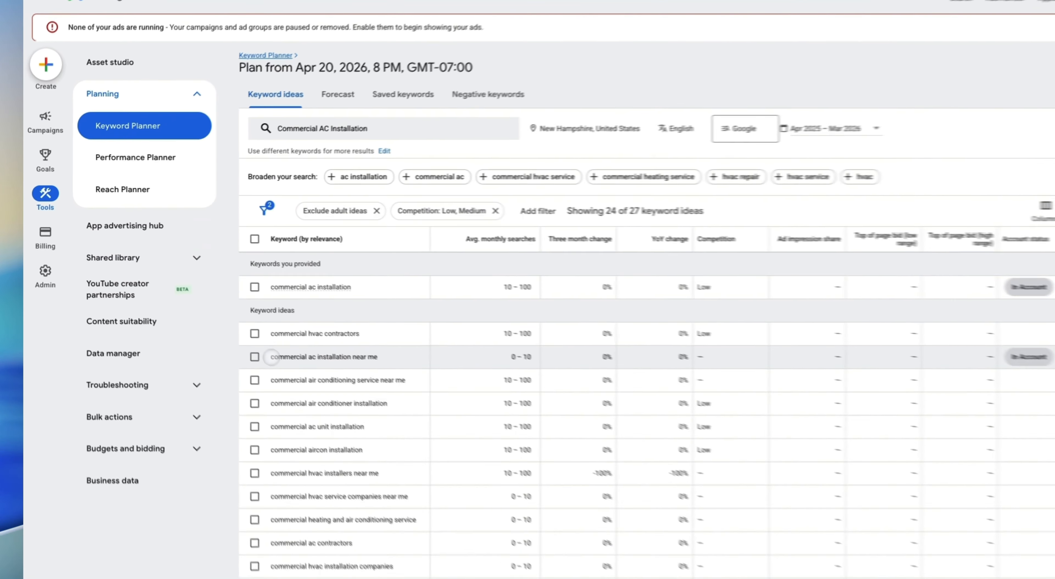
Copy the idea "commercial ac installation near me" into the search as a second keyword and refresh the results
drag(211, 316, 297, 319)
key(ctrl+c)
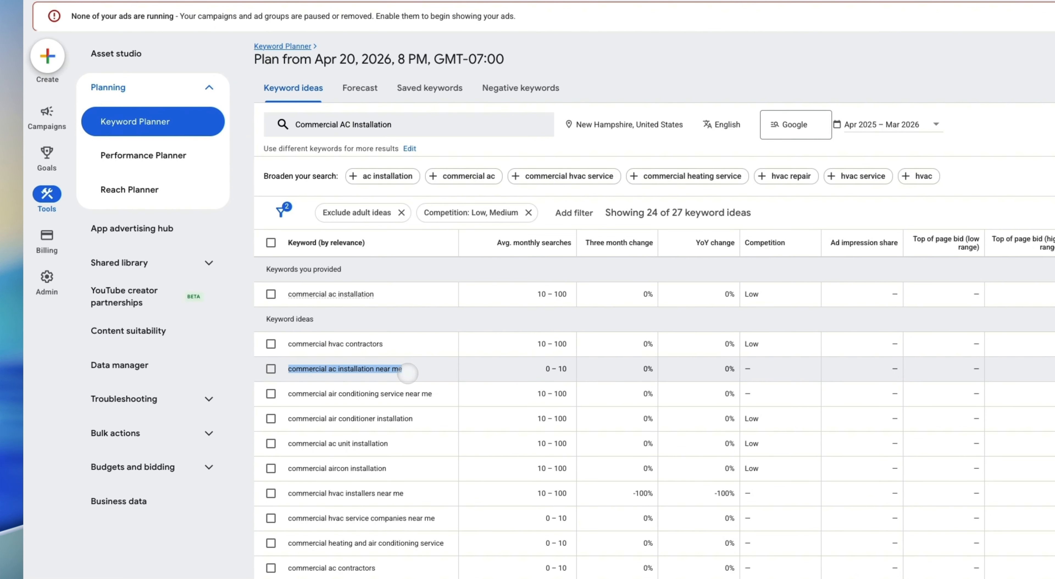
click(412, 124)
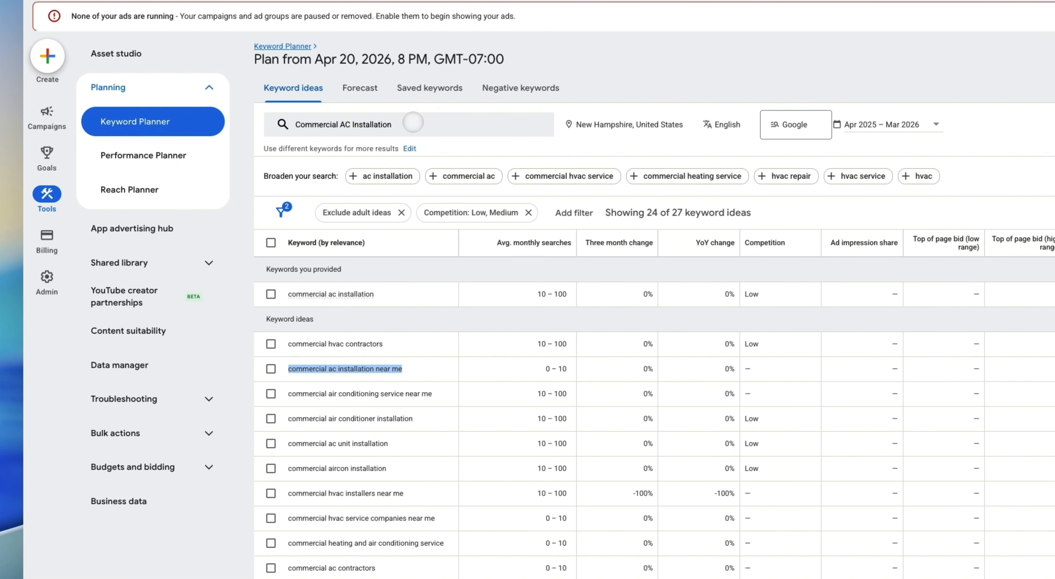
key(ctrl+v)
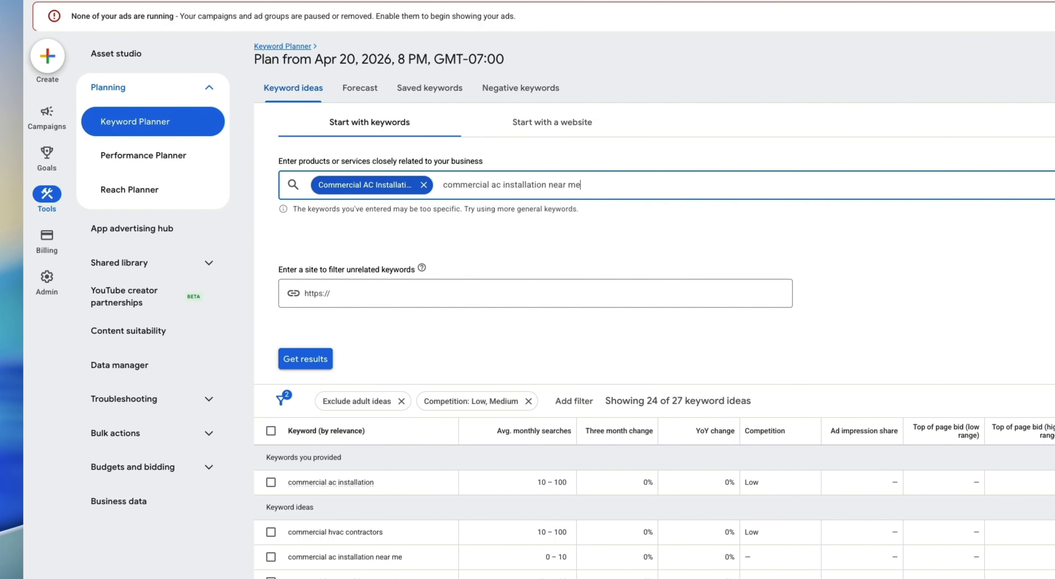
key(Return)
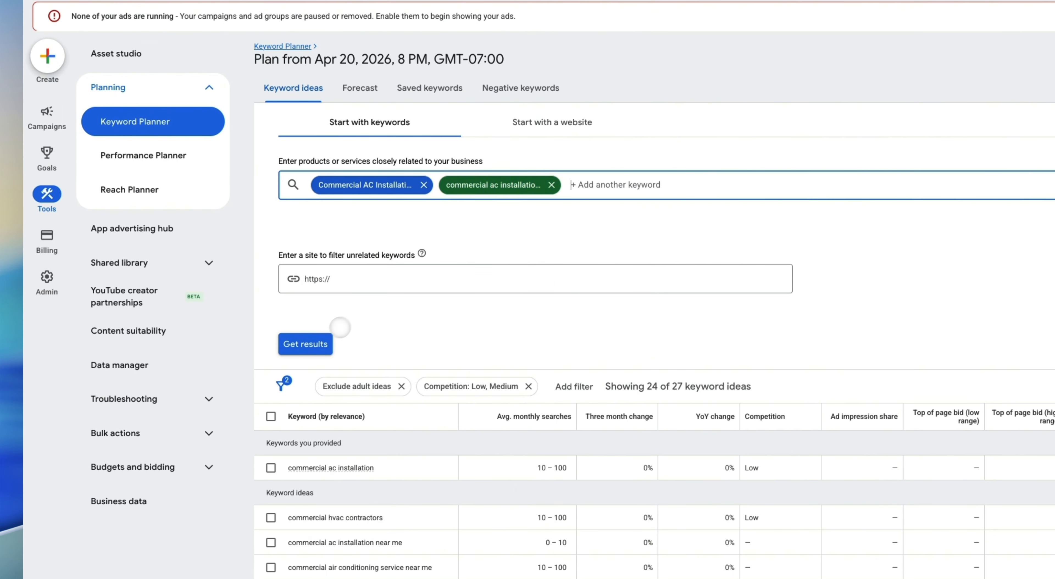
click(314, 343)
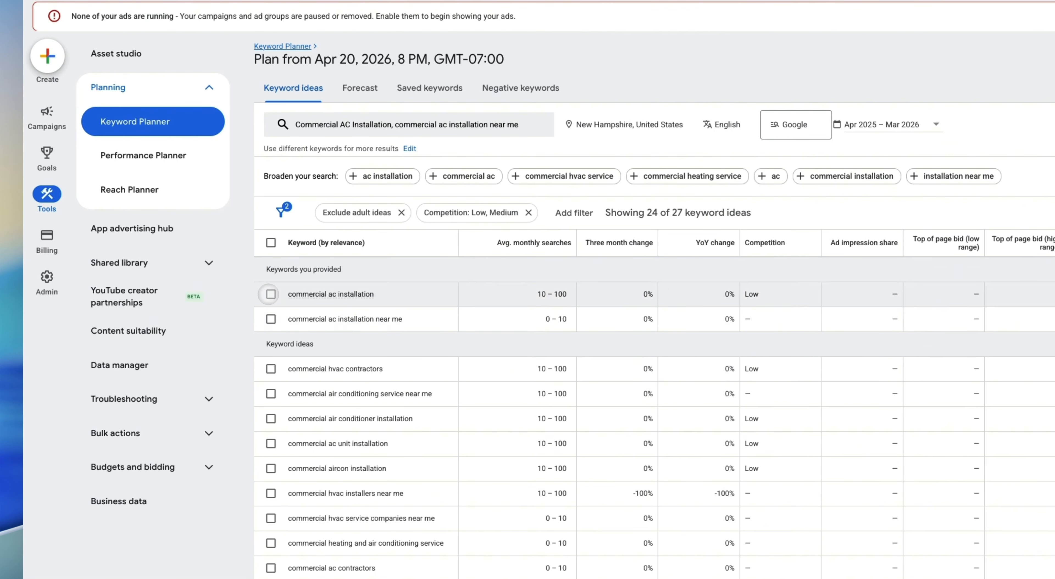
Add "commercial ac installation", "commercial ac installation near me", "commercial air conditioner installation" and "commercial ac unit installation" to a new ad group named AC Installation
click(271, 294)
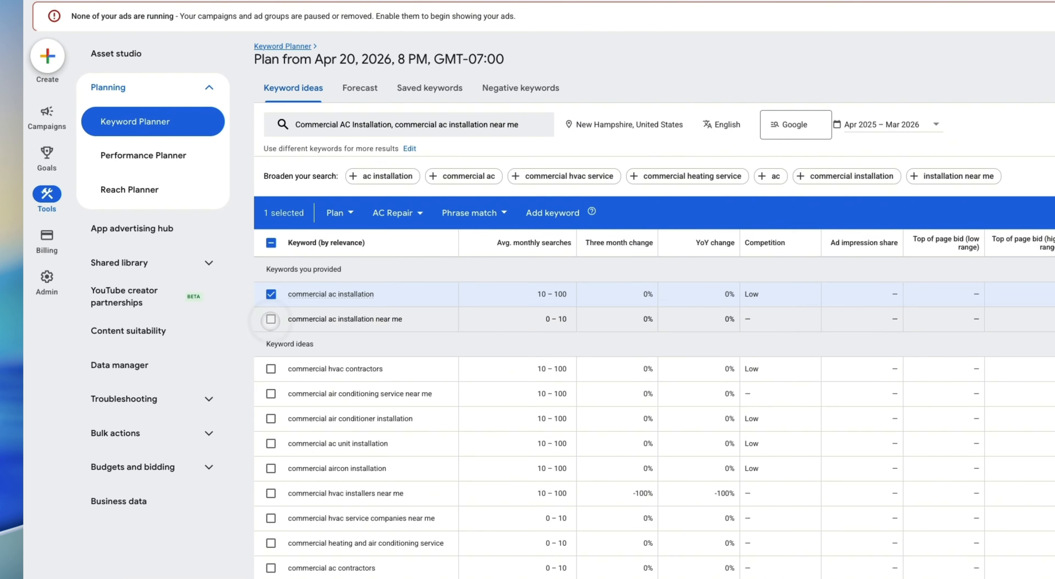
click(271, 319)
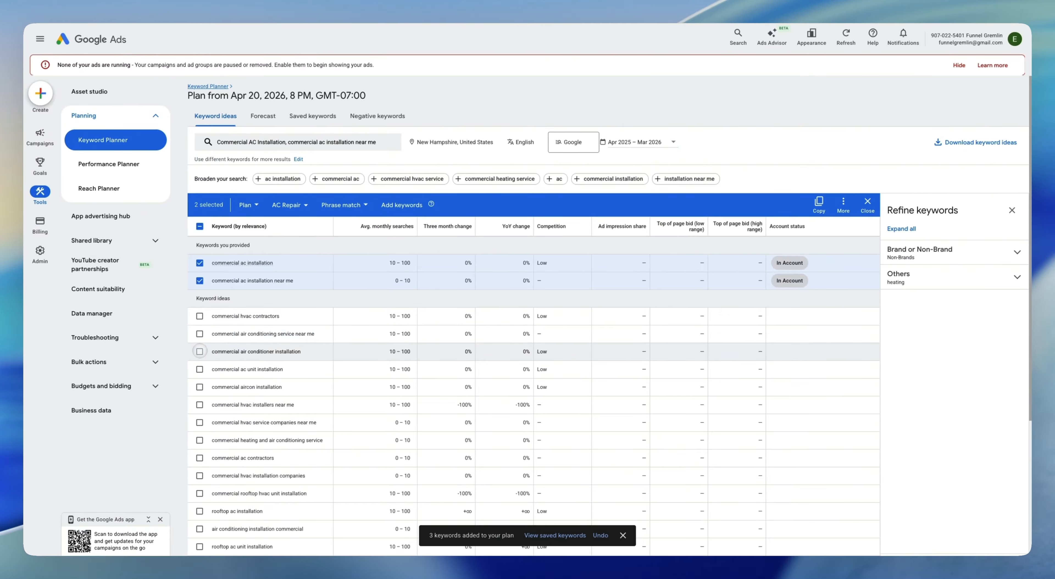
click(200, 352)
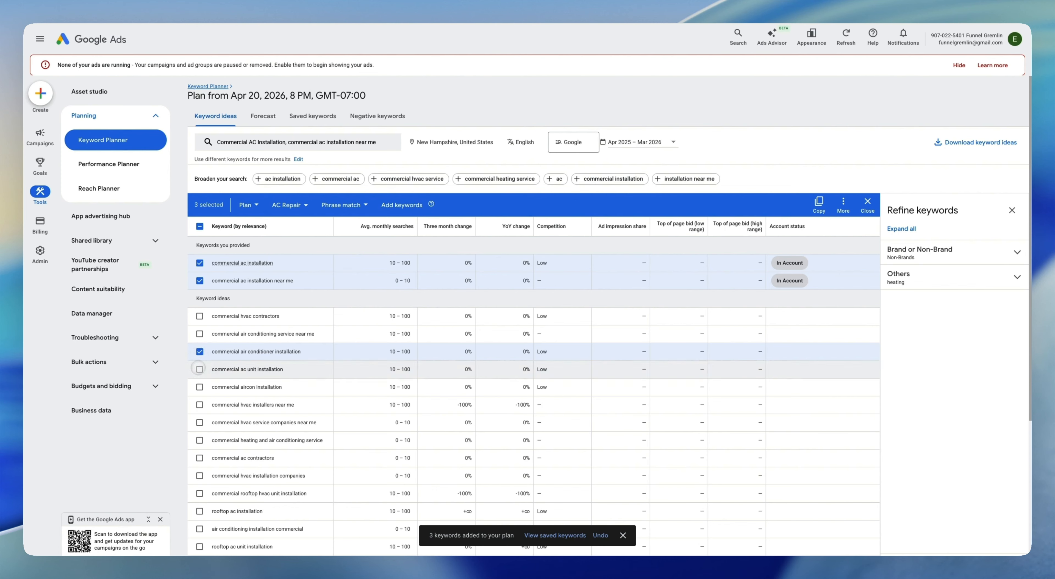
click(199, 369)
click(306, 205)
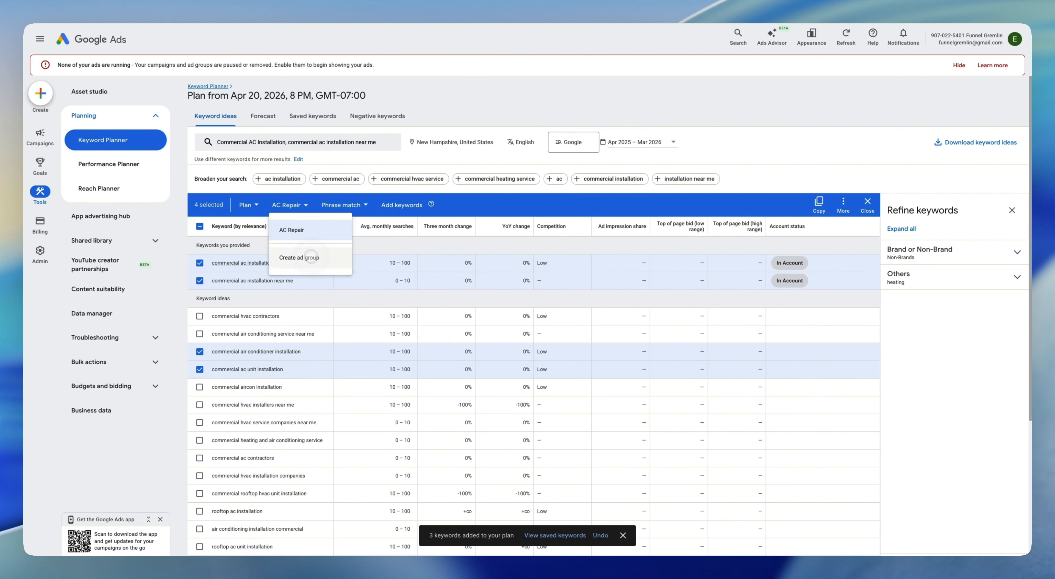
click(311, 257)
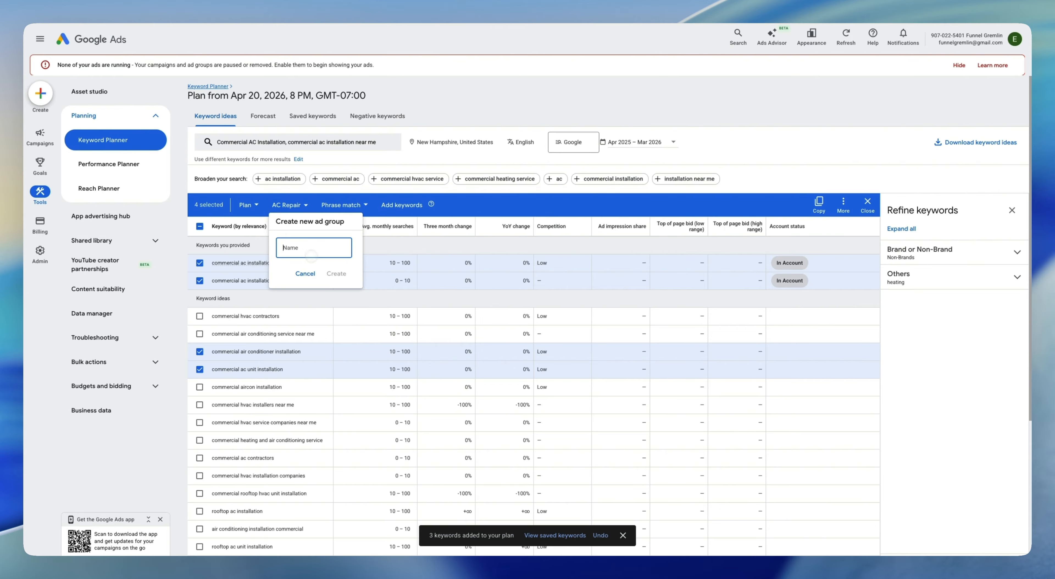
text(AC Installation)
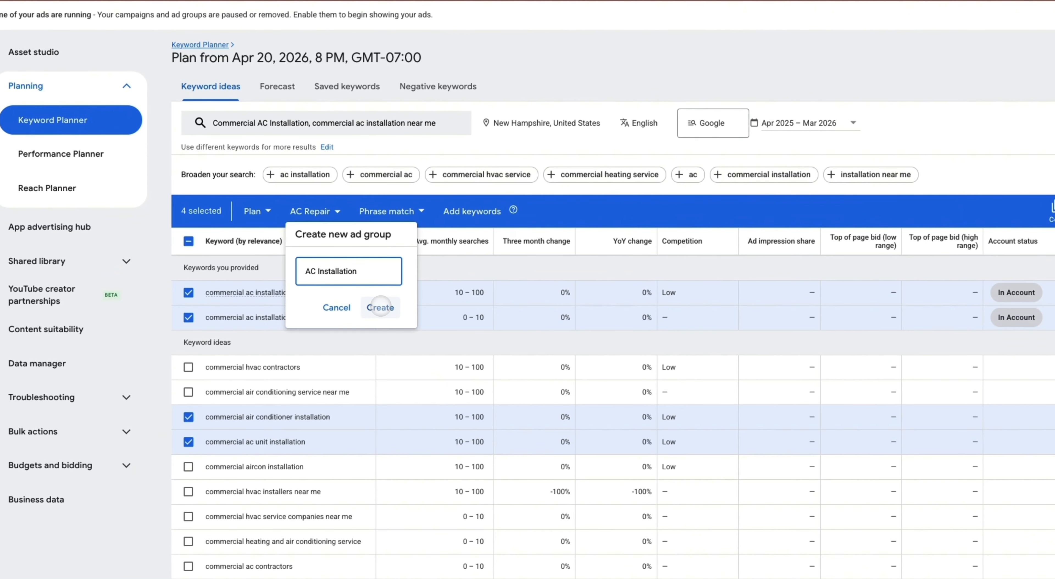
click(336, 273)
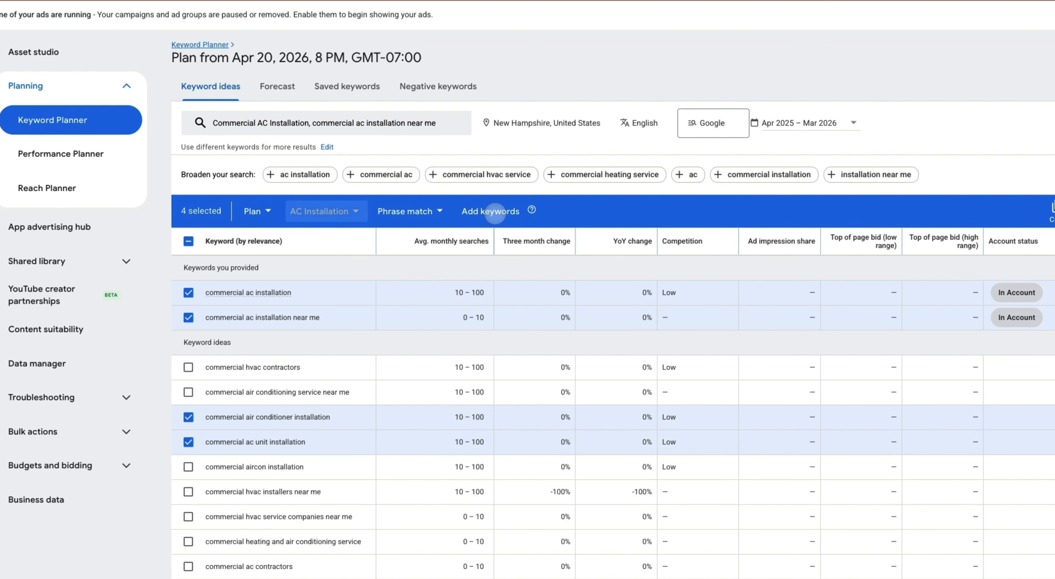
click(495, 212)
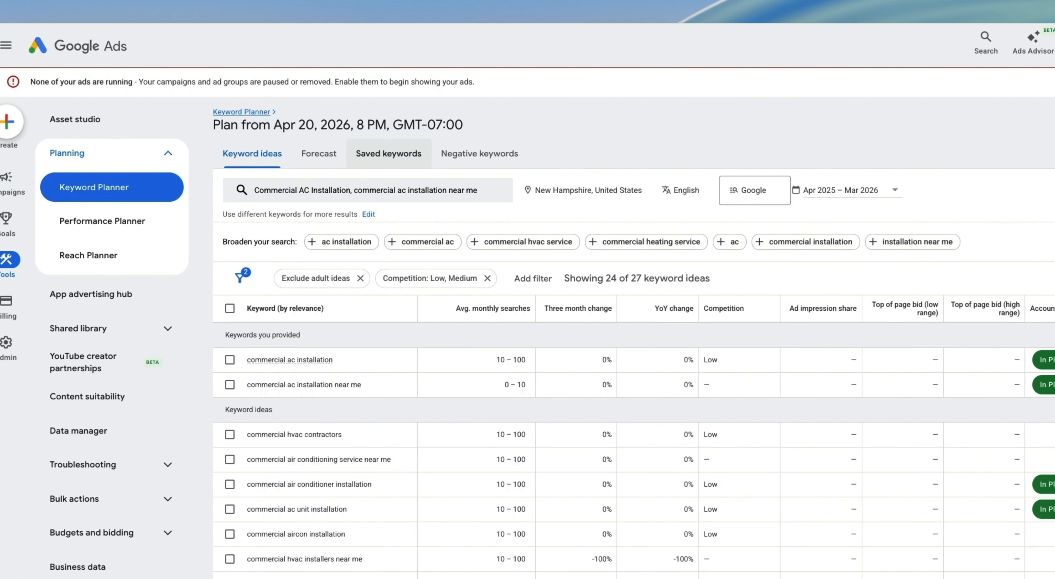
Create a campaign named Commercial AC from the plan's saved keywords, declaring that it doesn't have EU political ads
click(389, 153)
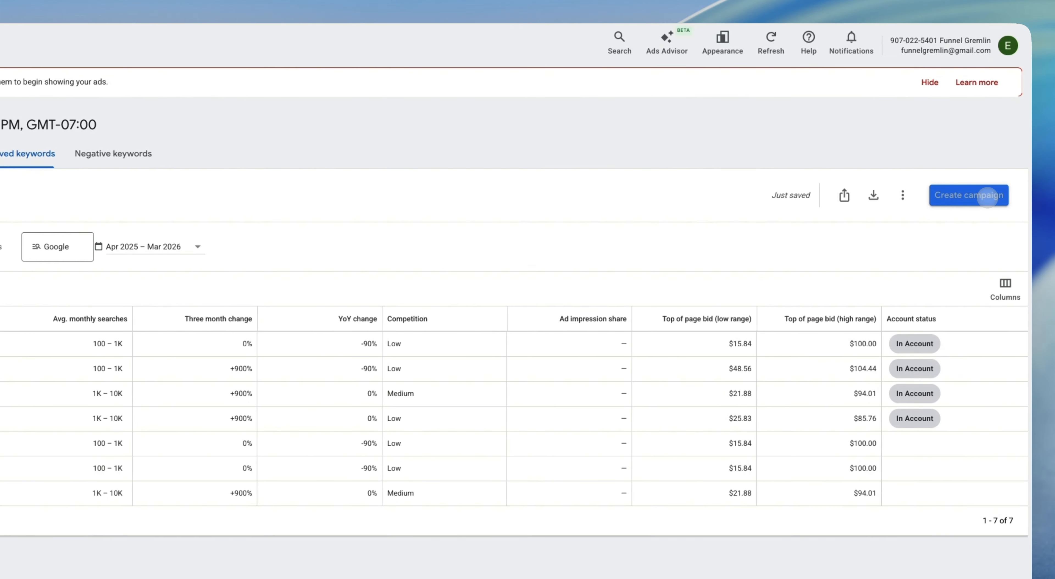
click(987, 146)
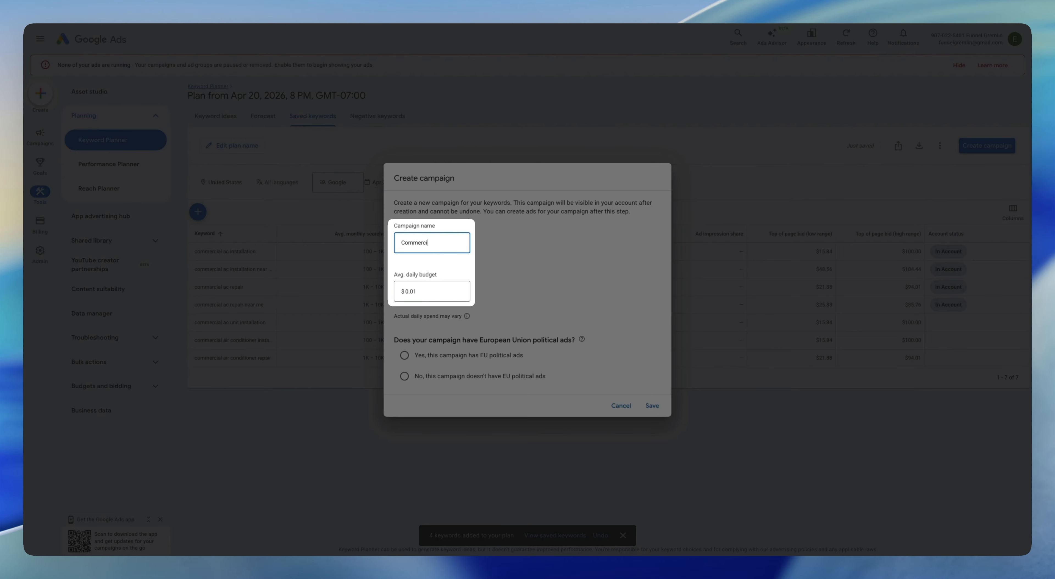
text(Commercial AC)
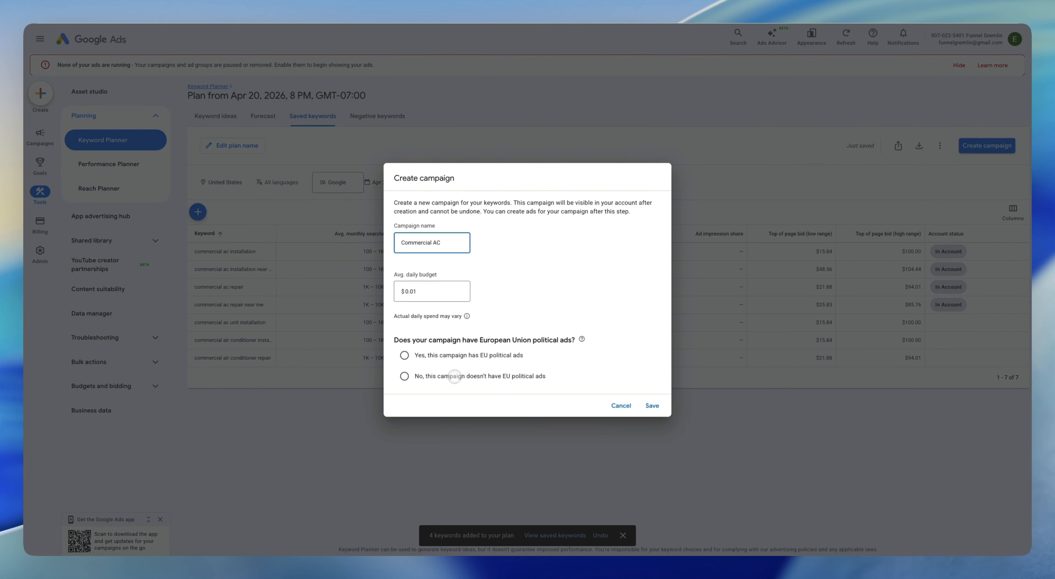
click(458, 376)
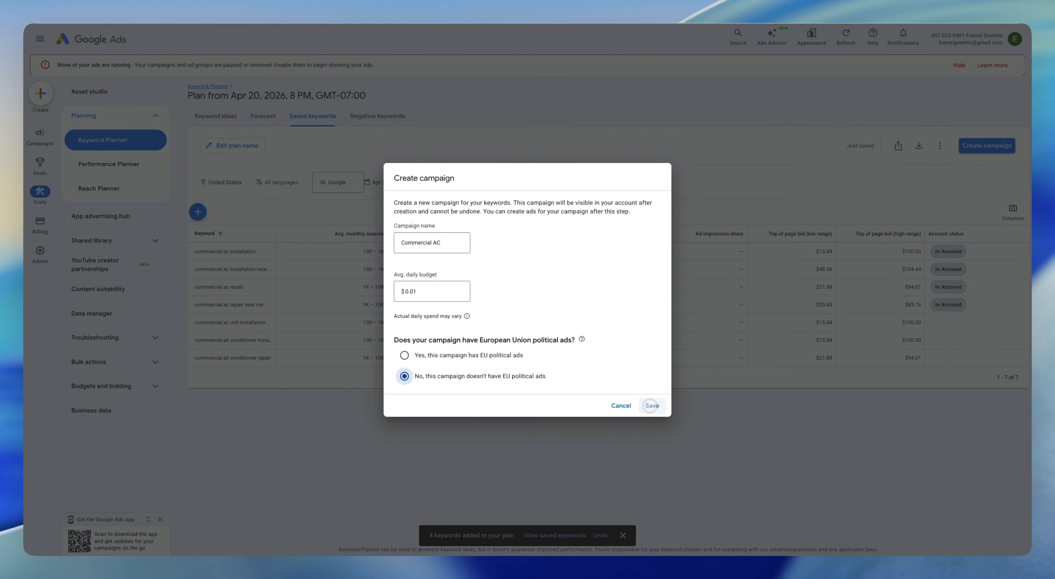
click(650, 405)
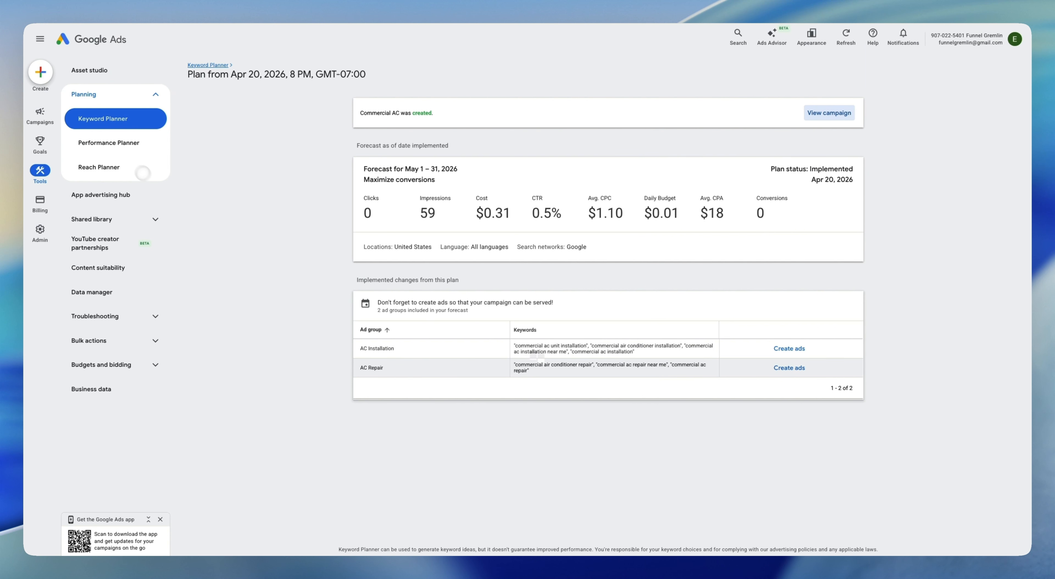
Open the Commercial AC campaign from the campaign list and examine the keywords in its AC Installation ad group
mouse_move(40, 116)
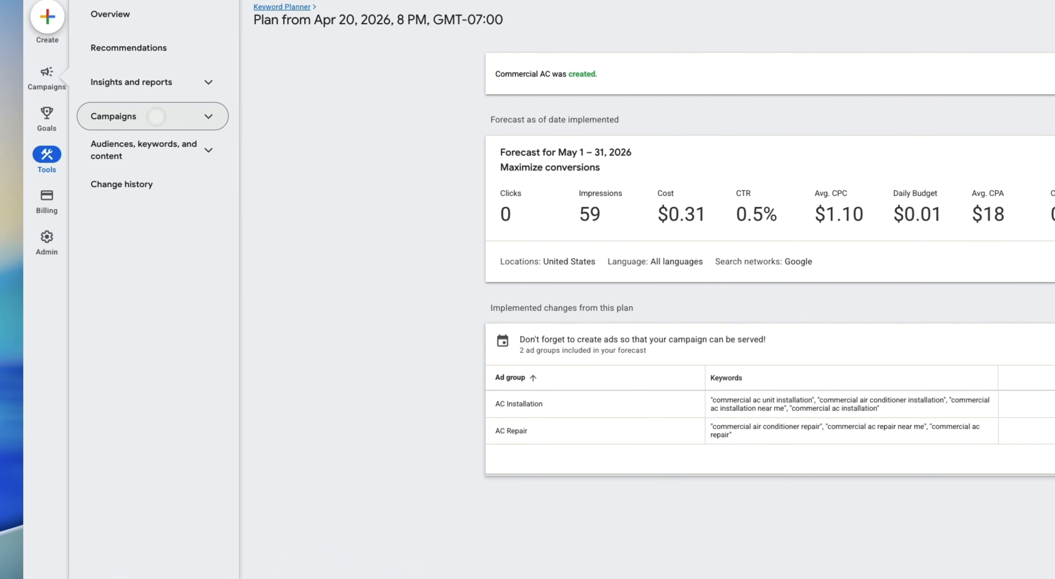
click(156, 117)
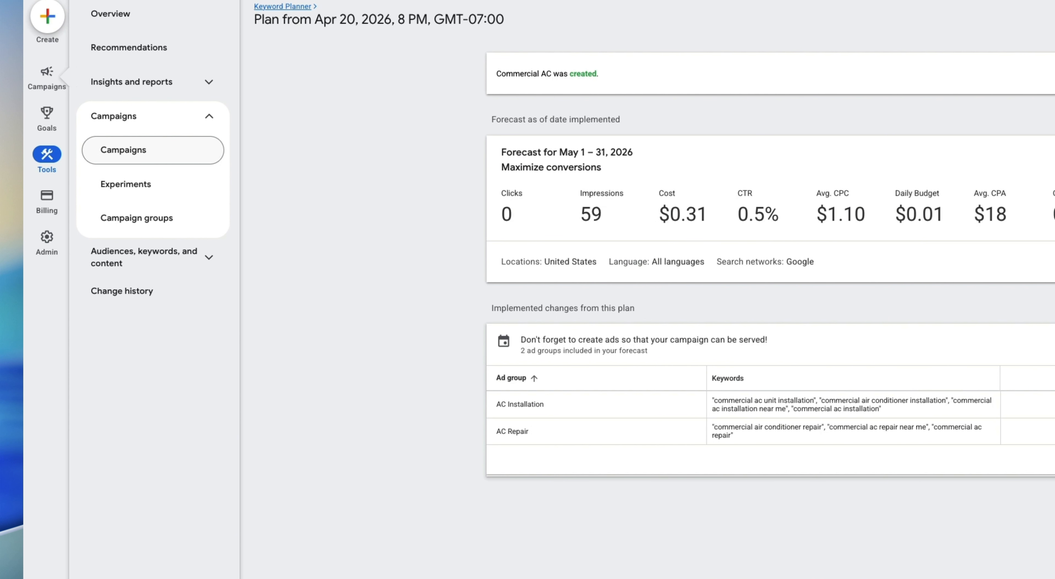
click(163, 149)
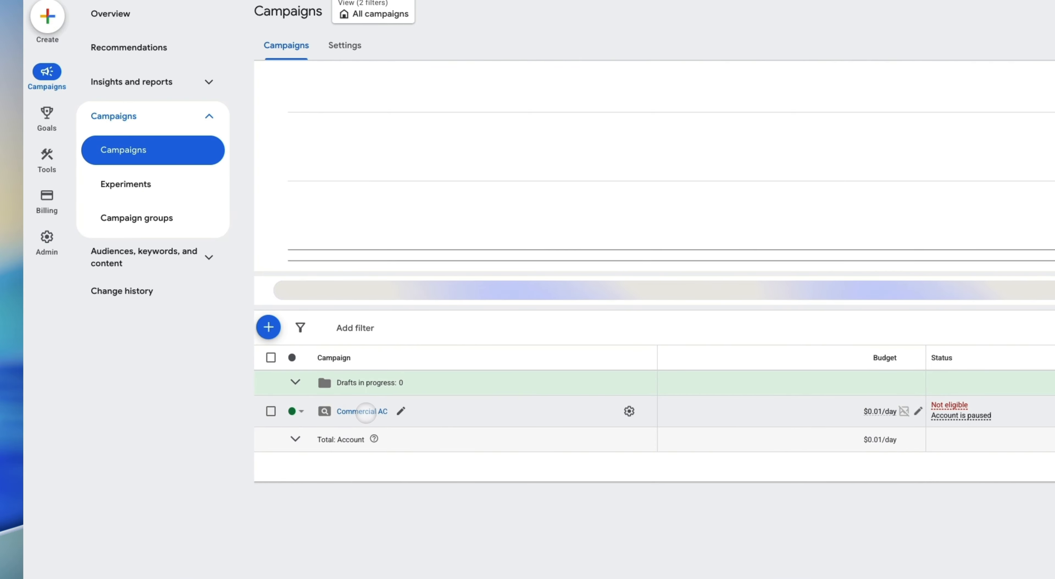
click(362, 411)
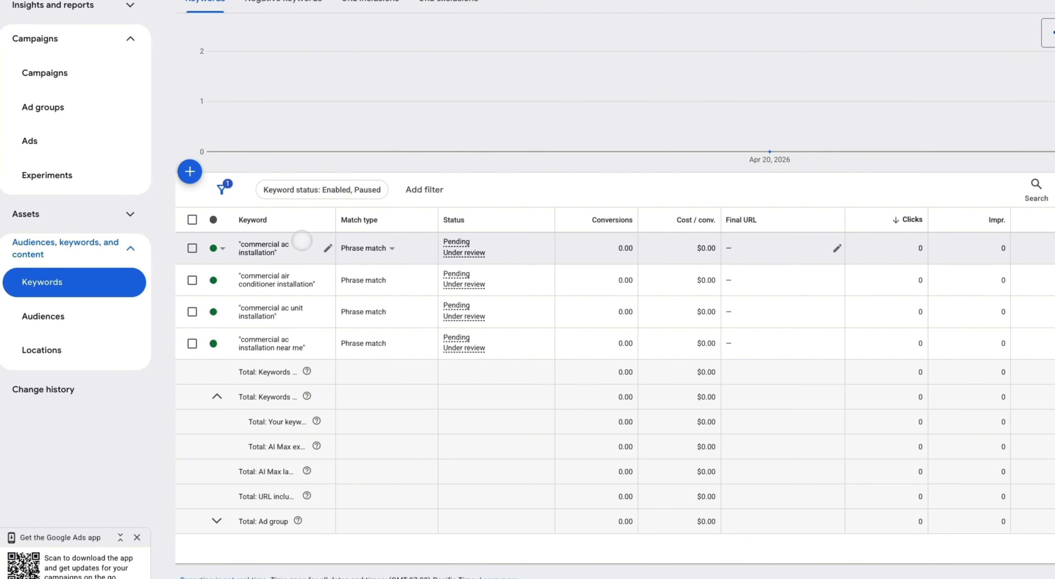
Examine the keywords in the AC Repair ad group, and return to the campaign's ad group list
key(alt+Left)
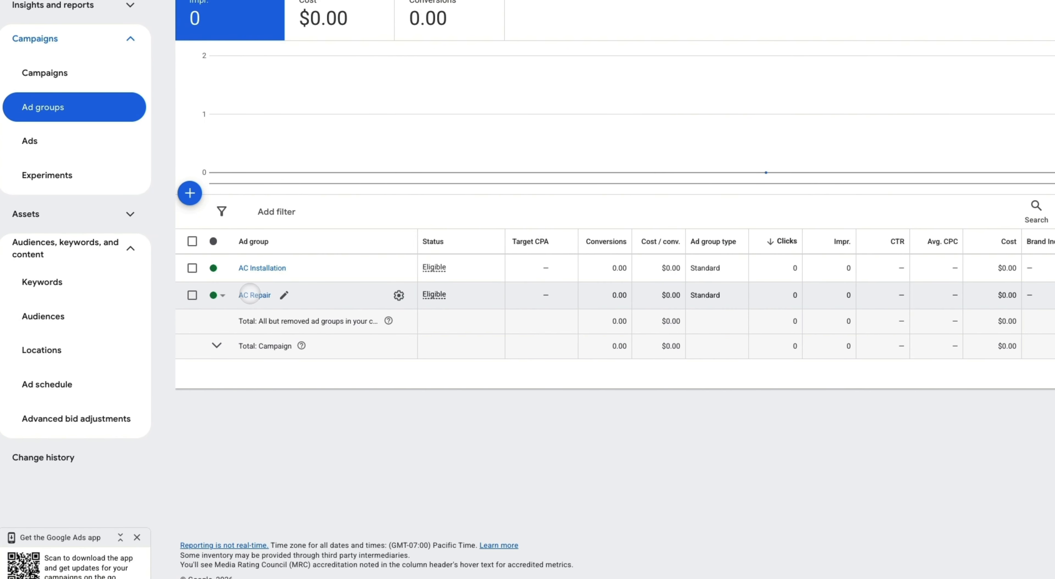
click(249, 295)
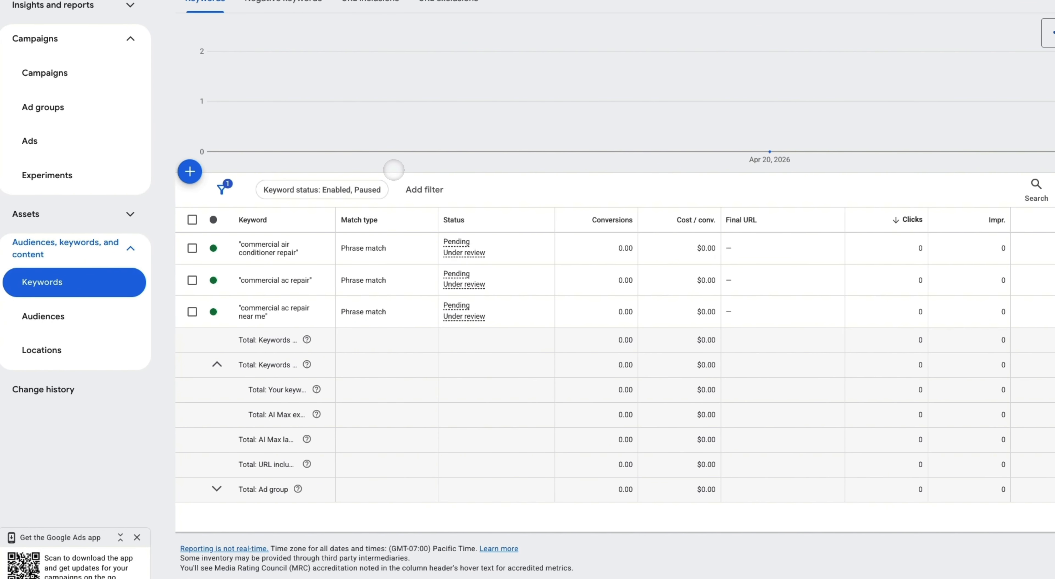
key(alt+Left)
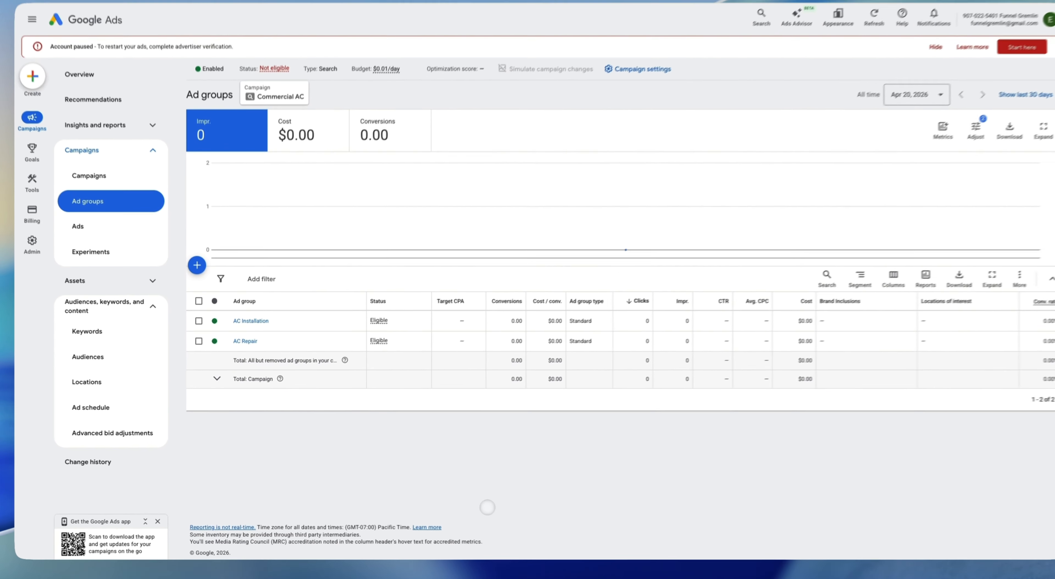